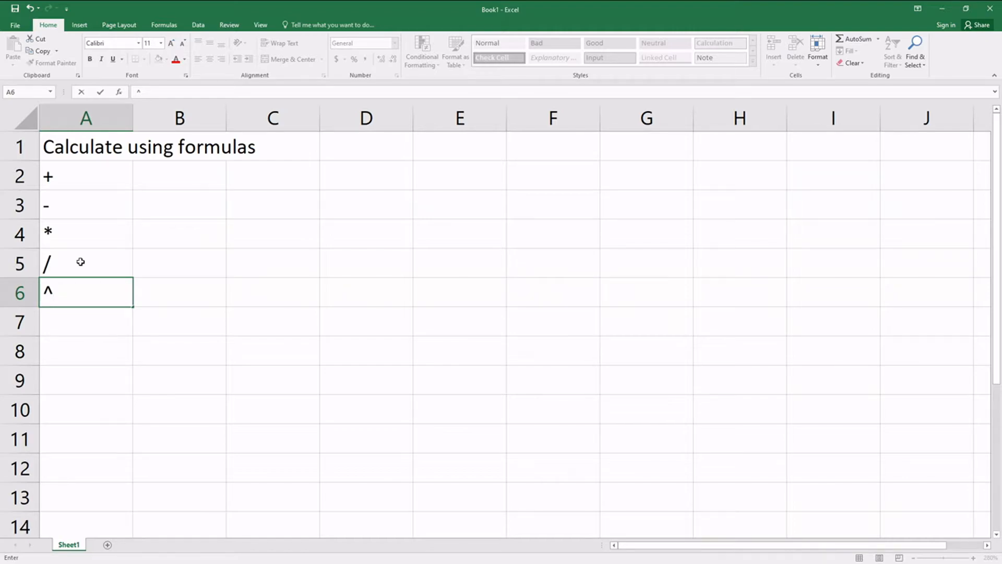
Step: Enter = in A7 below the other operators and clear the whole list in A1:A7
key("Return")
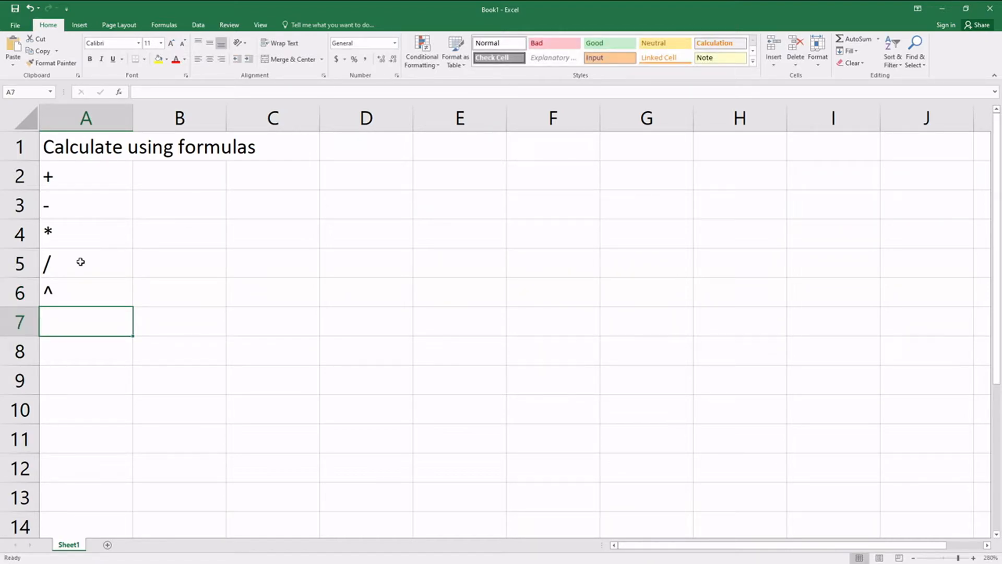
type("=")
left_click_drag(86, 144, 83, 322)
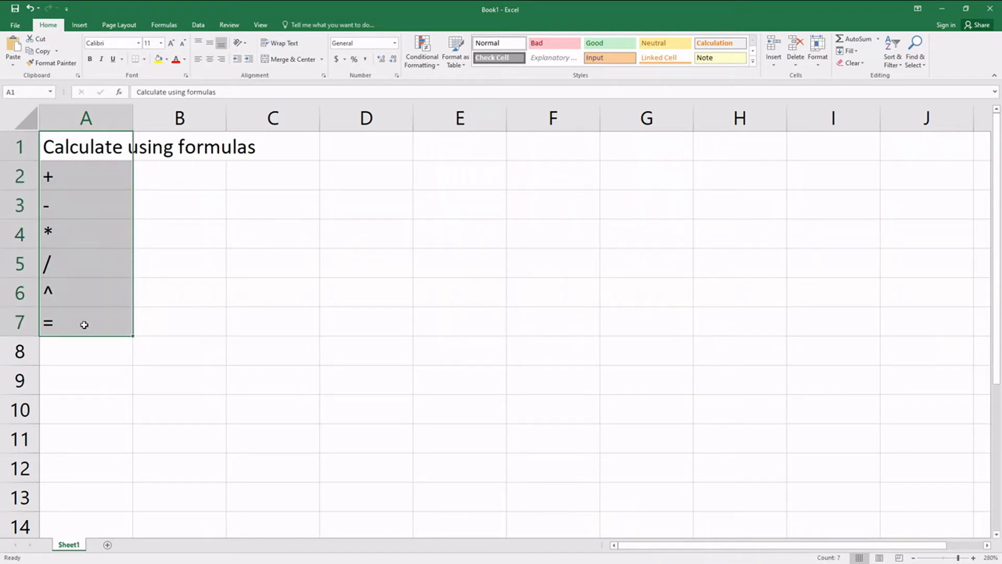
key("Delete")
Step: Enter the formula =2+2 in cell A1 and =5*5 in cell A2
left_click(74, 152)
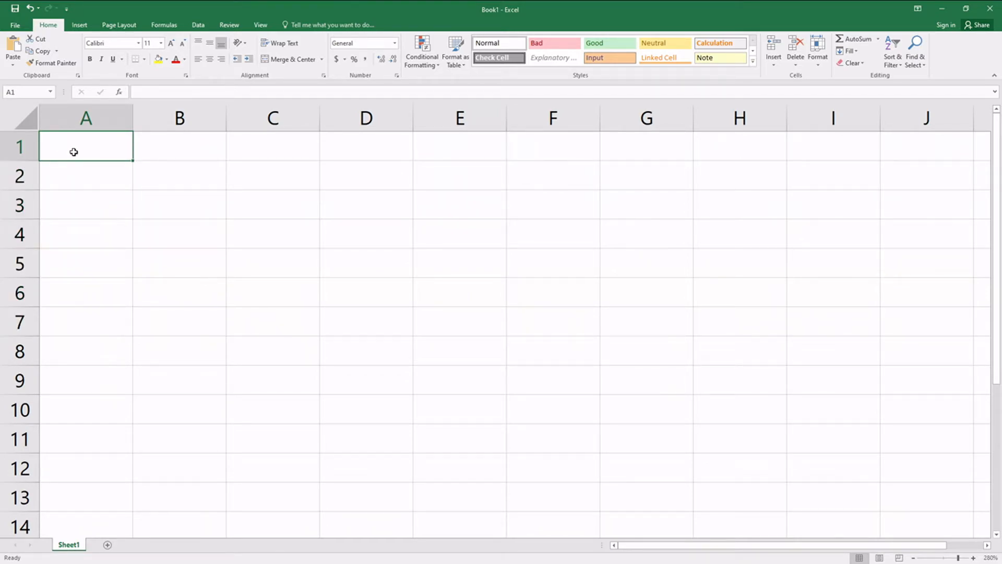
type("=2+2")
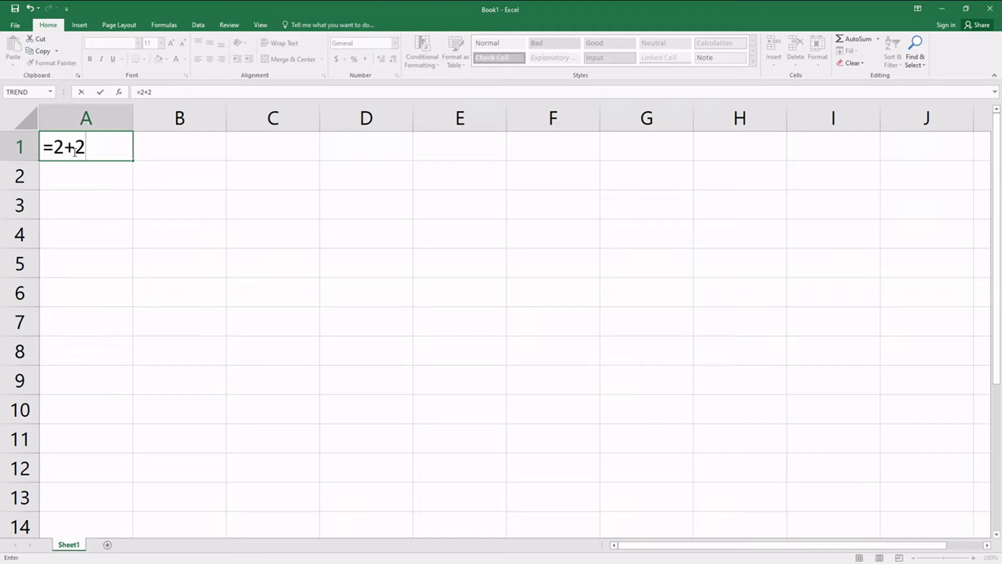
key("Return")
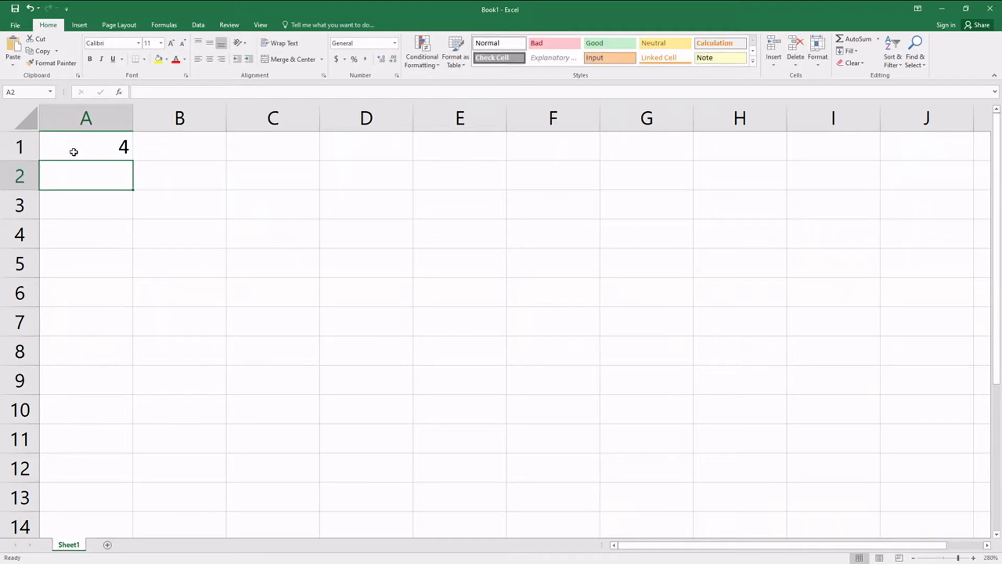
type("=5*5")
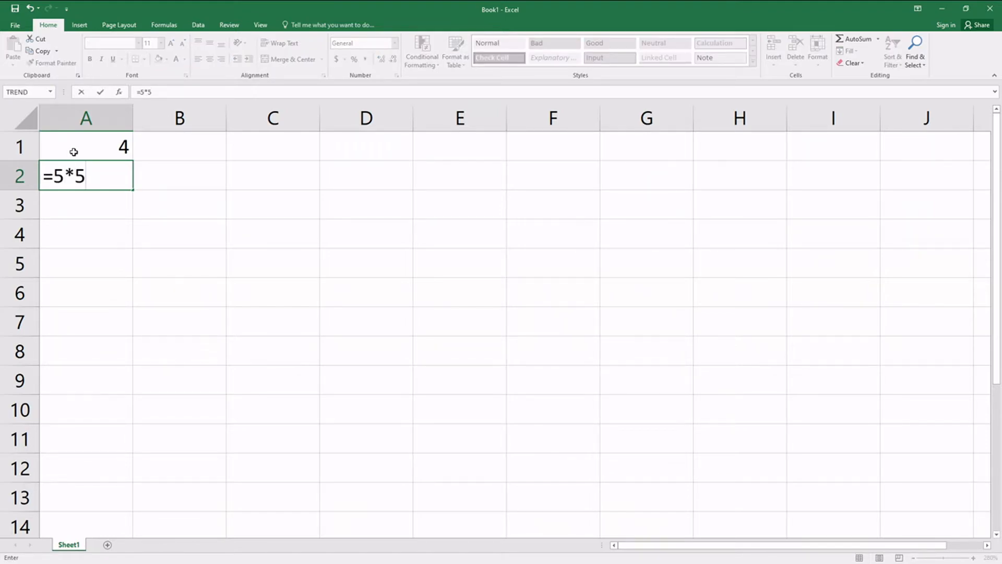
key("Return")
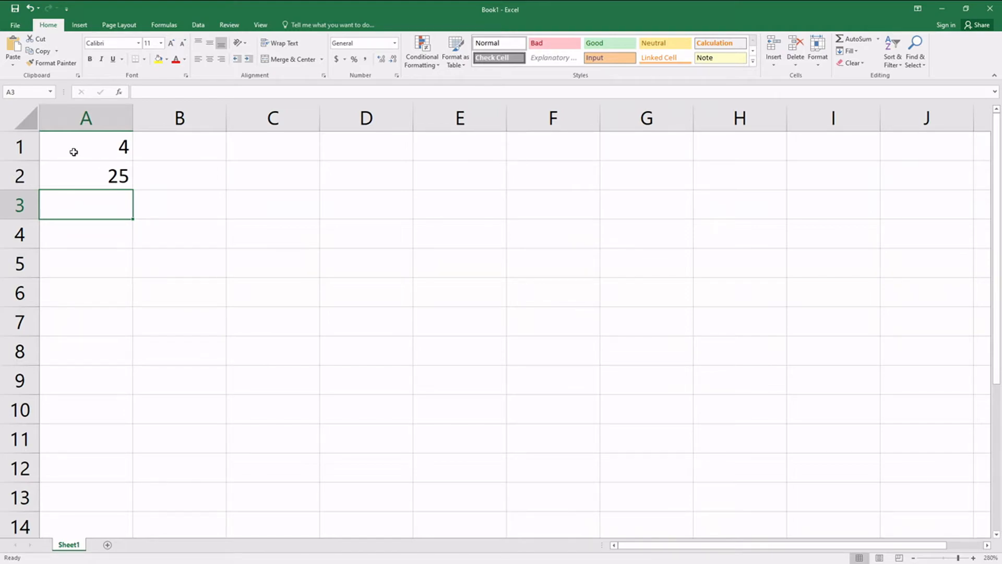
Step: Enter the text CELL REFERENCE in cell A4
left_click(84, 246)
type("CE;;")
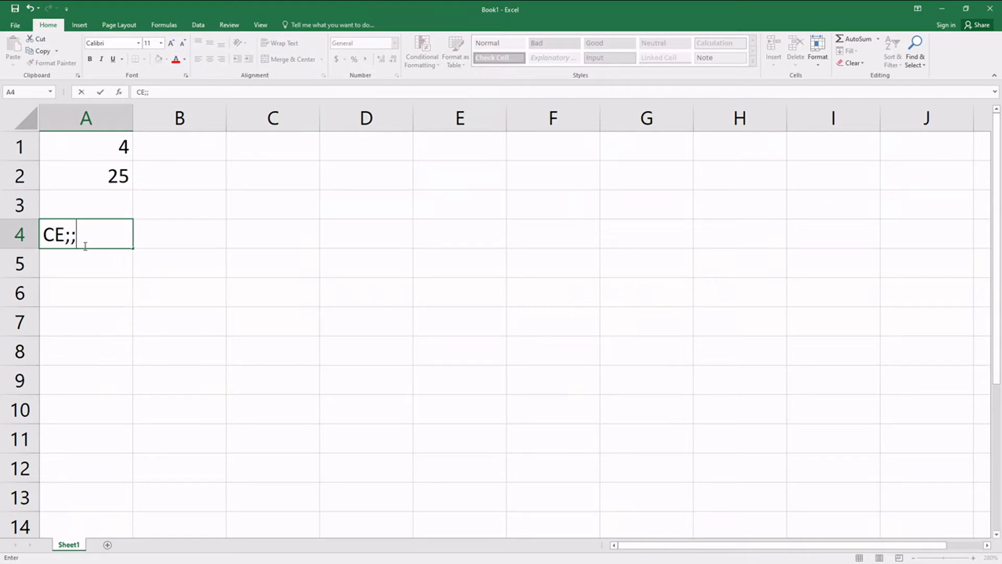
key("BackSpace")
type("LL REFERENCE")
key("Return")
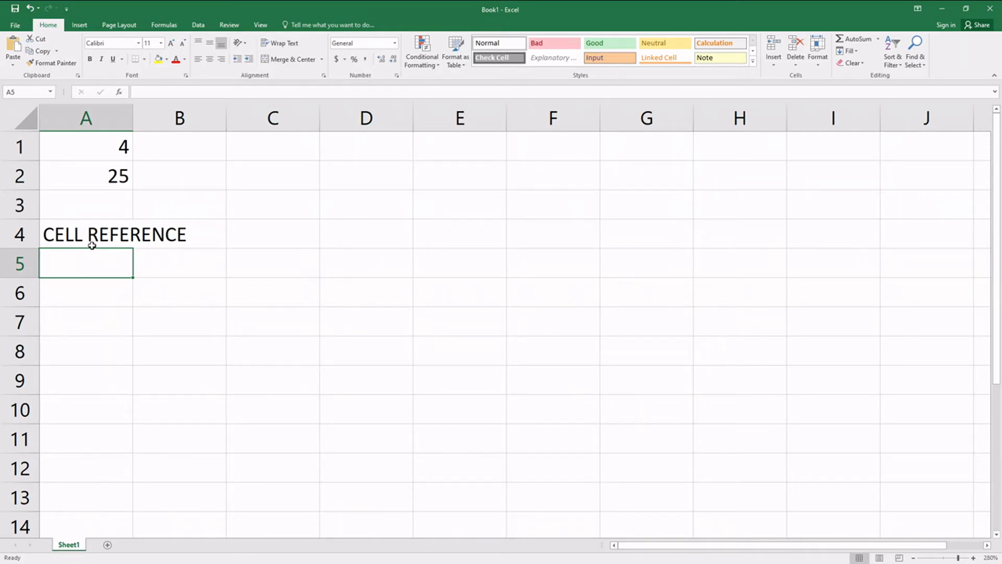
Step: Clear the text in A4 and the two formulas in A2 and A1
left_click(93, 238)
key("Delete")
left_click(115, 171)
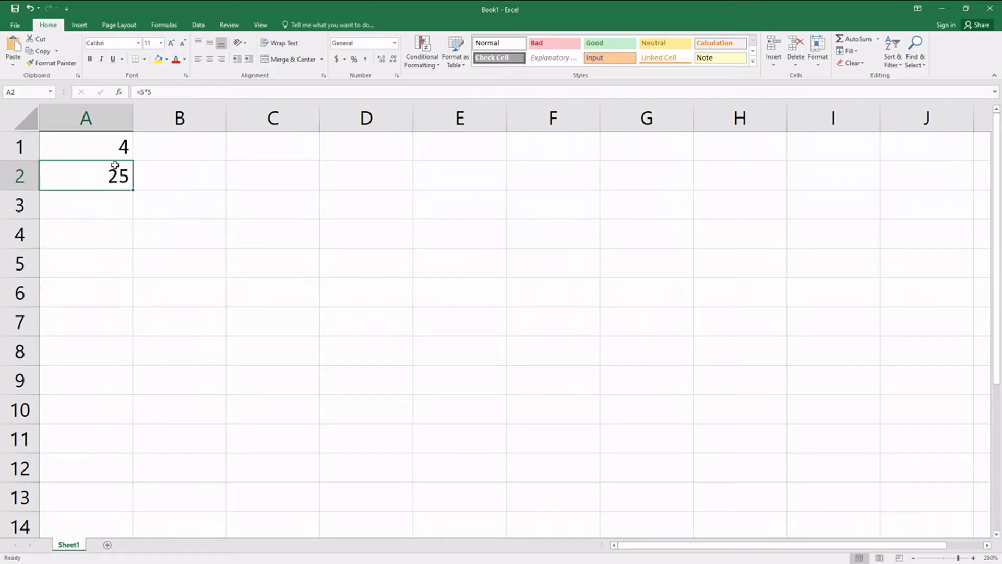
key("Delete")
left_click(119, 148)
key("Delete")
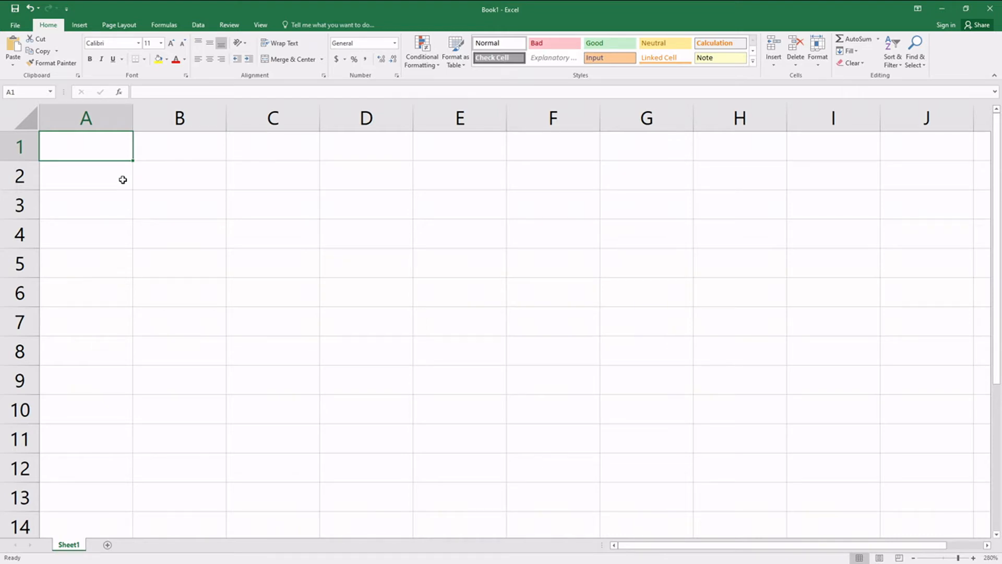
Step: Enter the value 5 in cell A1 and 2 in cell A2
type("5")
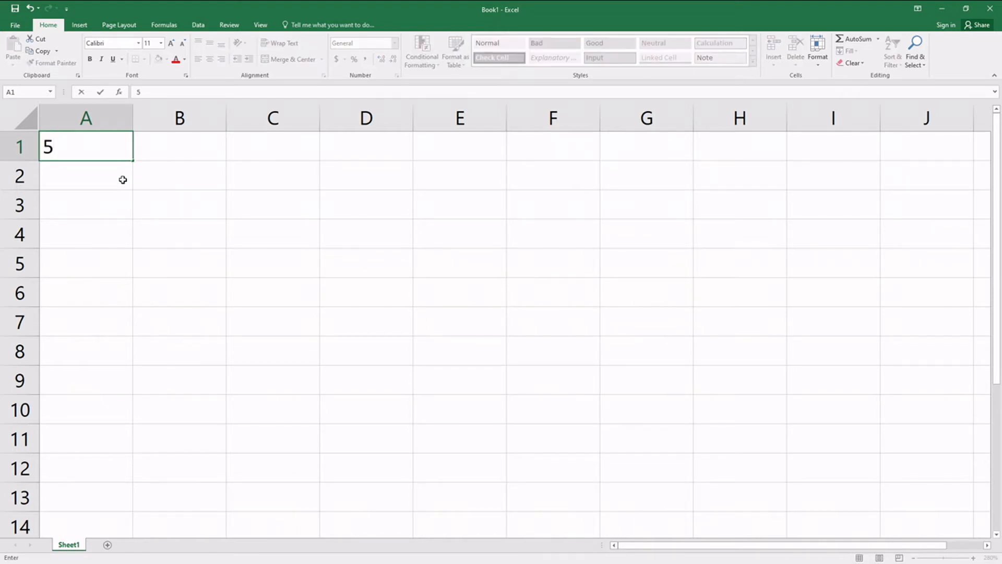
key("Return")
type("2")
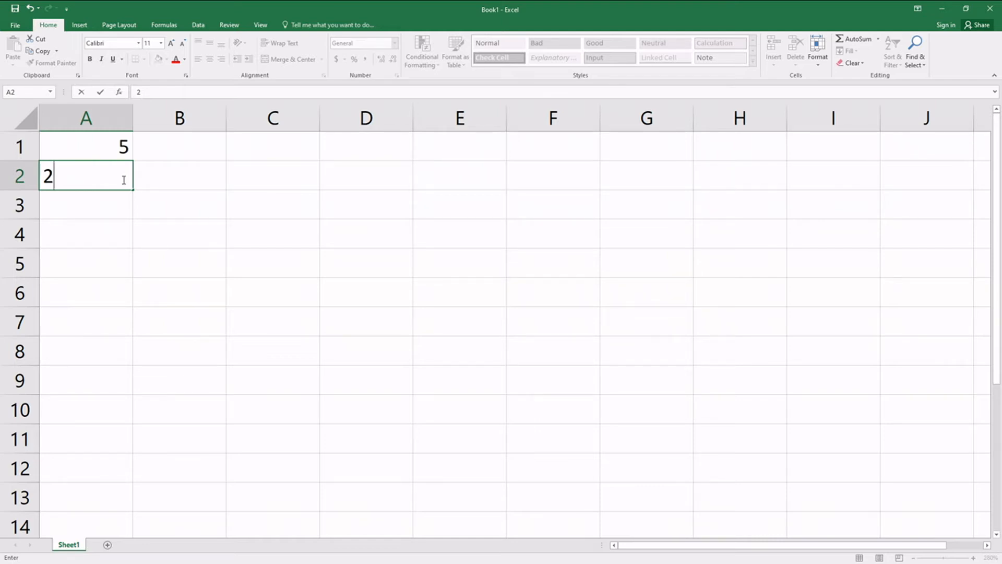
key("Return")
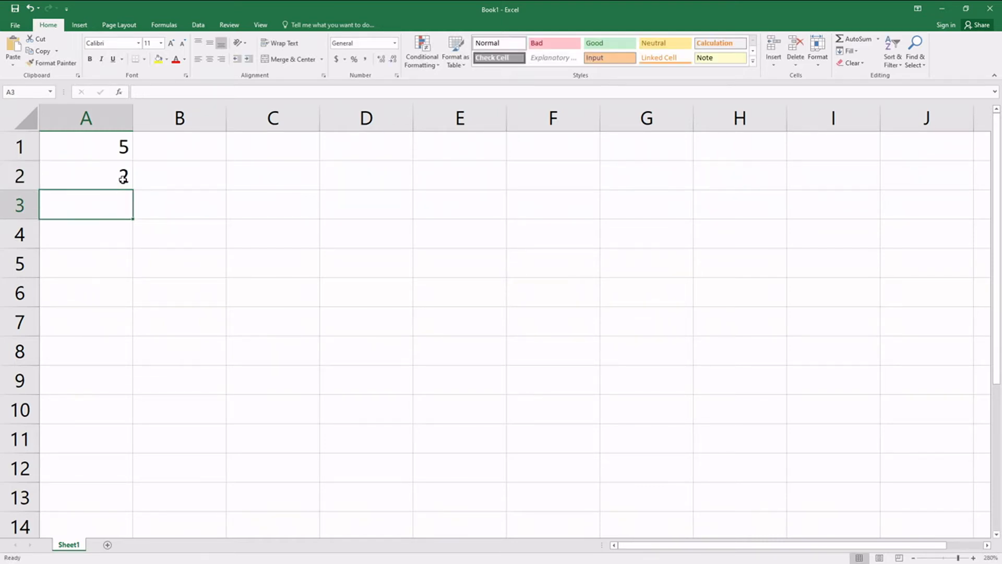
Step: Add the two values in cell A3 with the cell-reference formula =A1+A2
type("=")
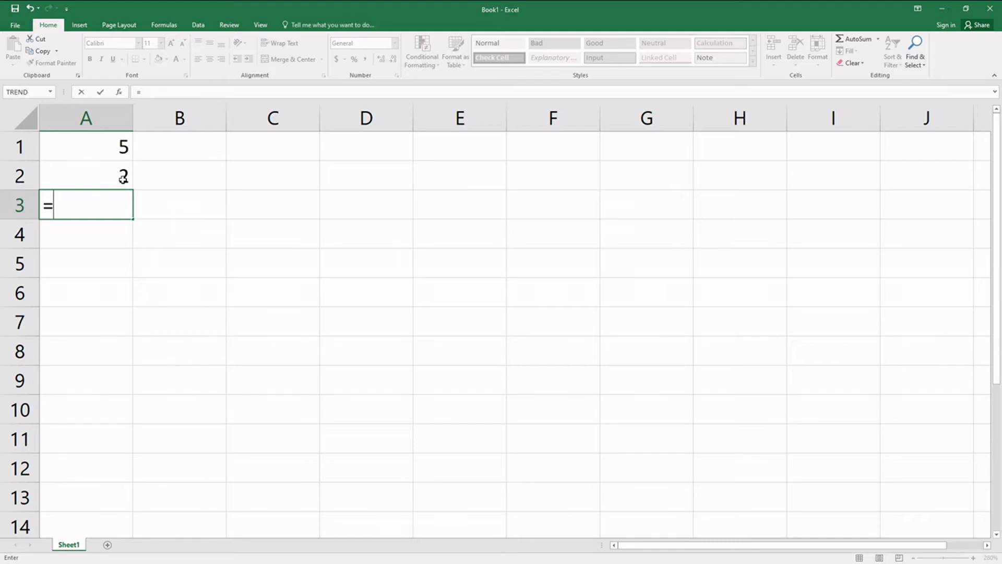
type("A1")
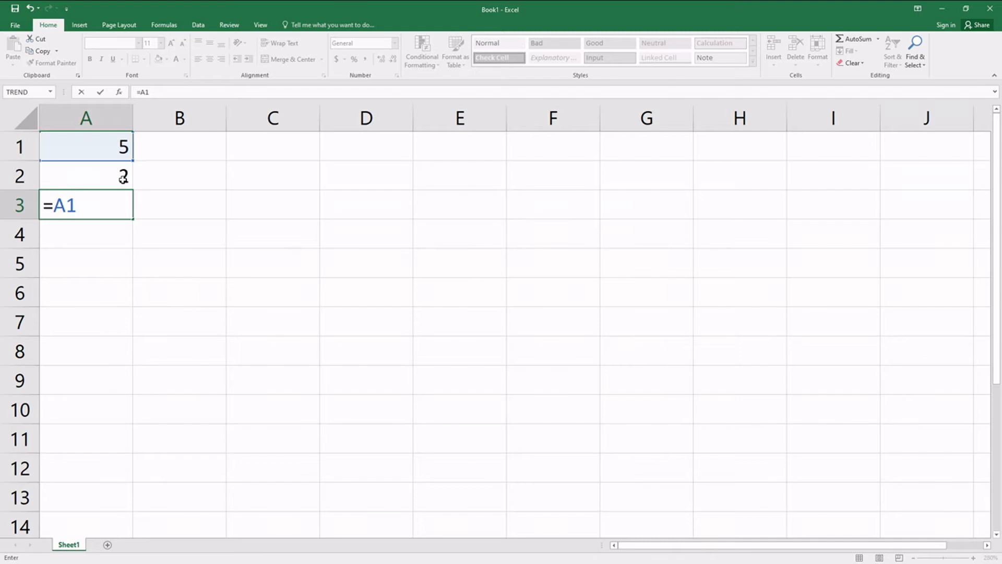
type("+A2")
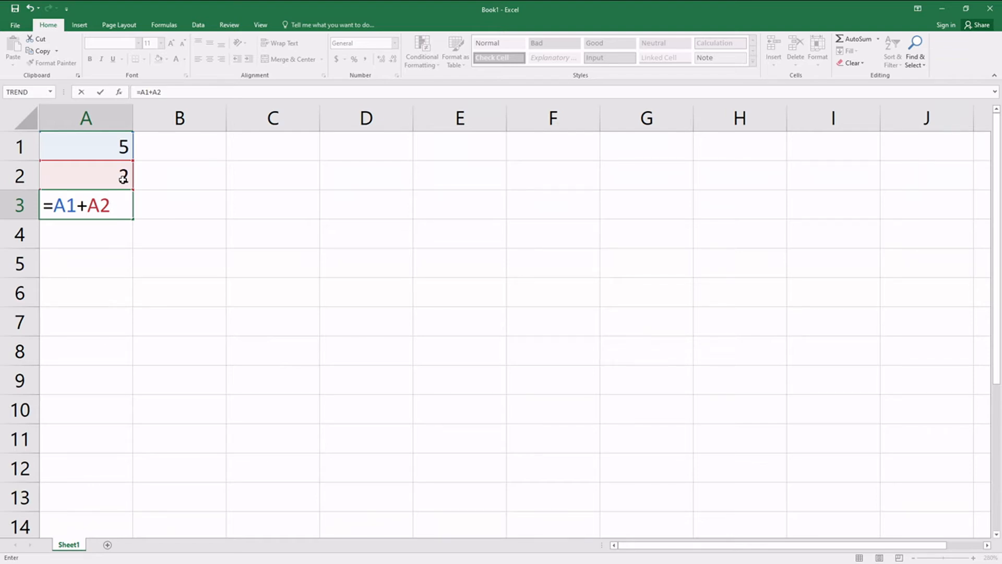
key("Return")
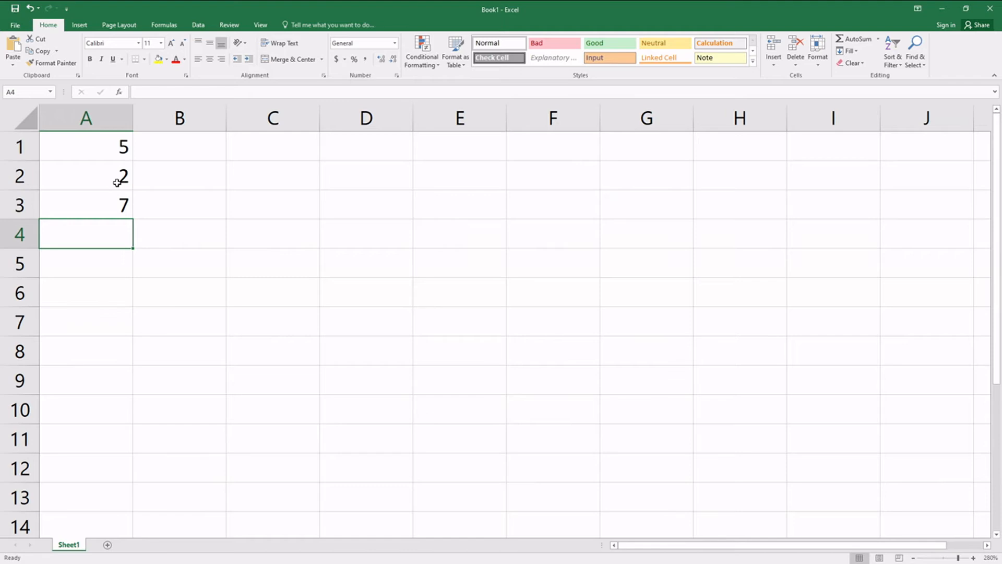
Step: Change the value in cell A2 to 6
left_click(117, 182)
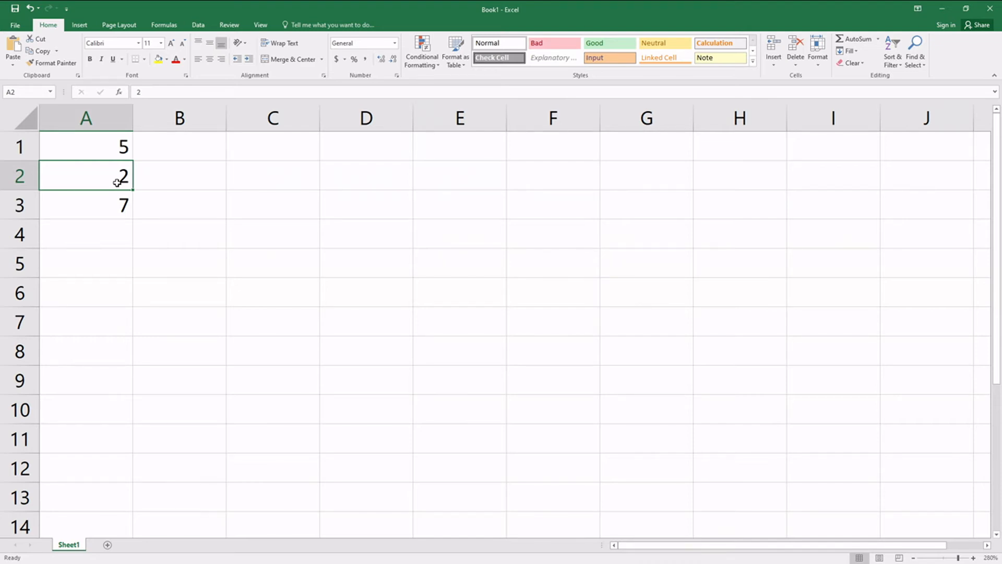
type("6")
key("Return")
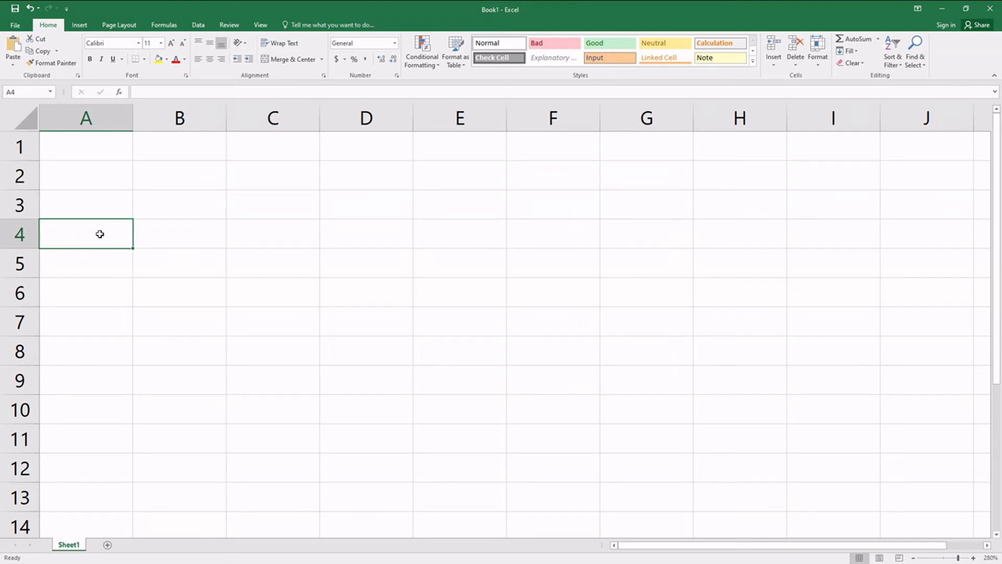
Step: Enter the formula =A1+3 in cell A4, combining a cell reference with a number
type("=")
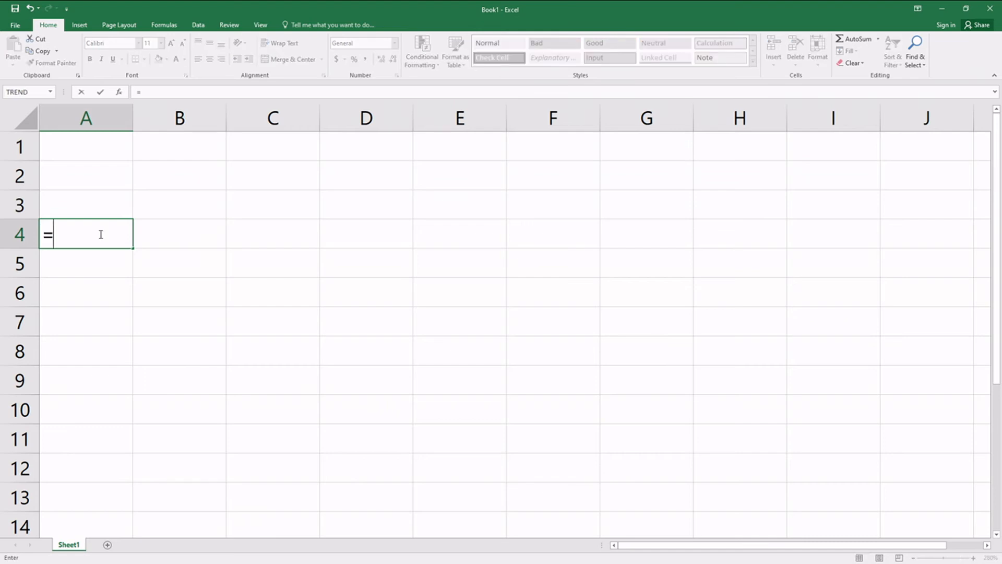
type("A1")
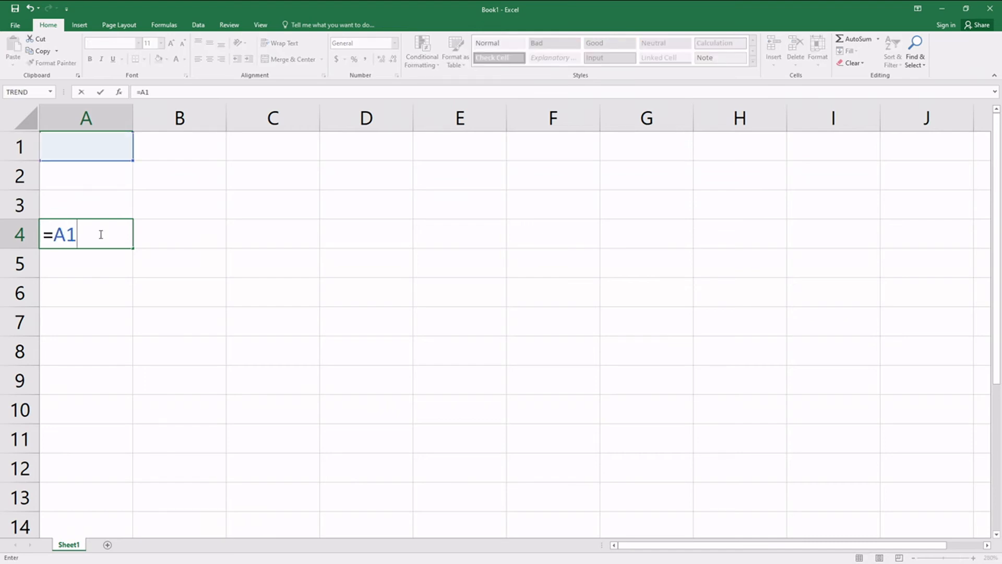
type("+3")
key("Return")
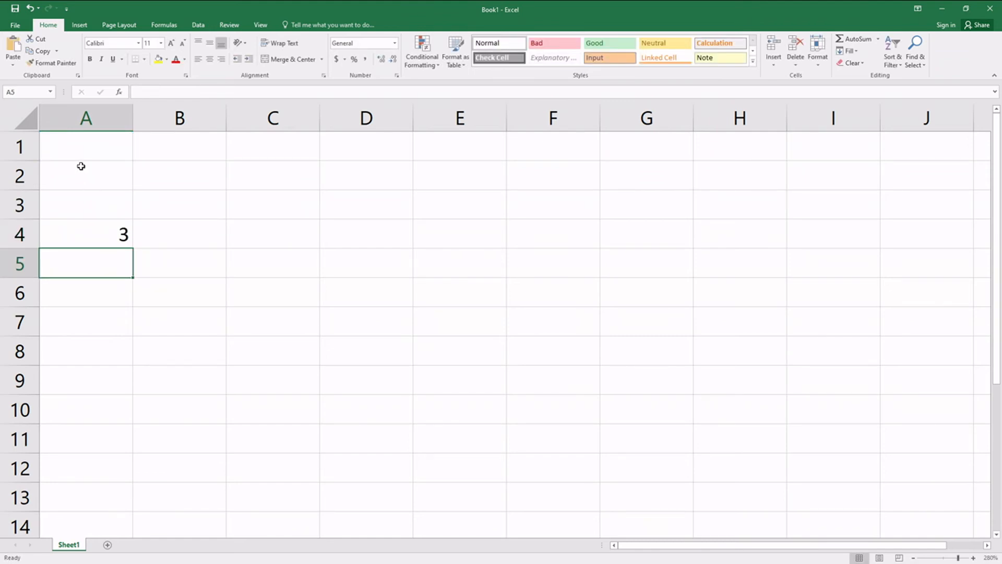
Step: Enter 23 in cell A1 as the value the A4 formula refers to
left_click(96, 149)
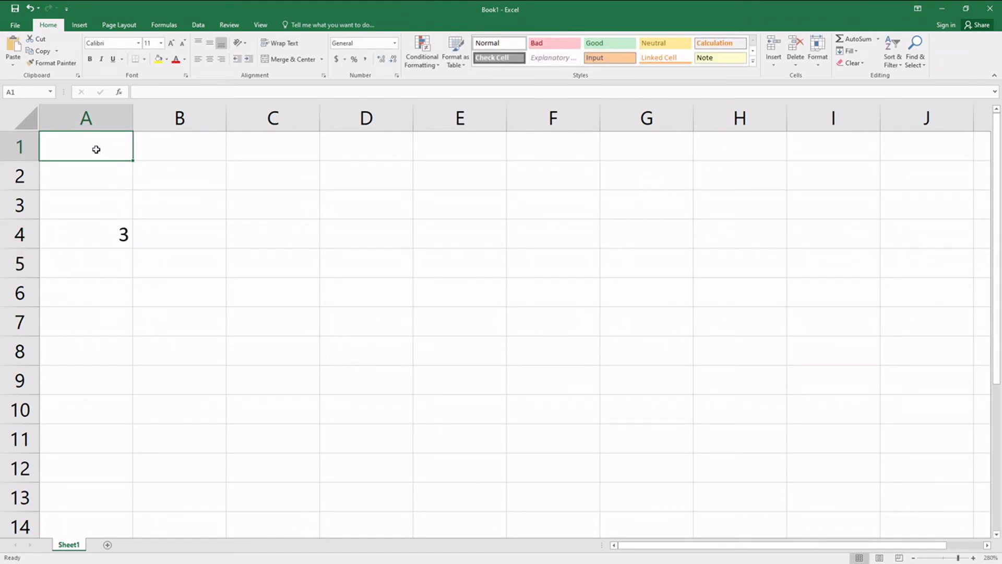
type("23")
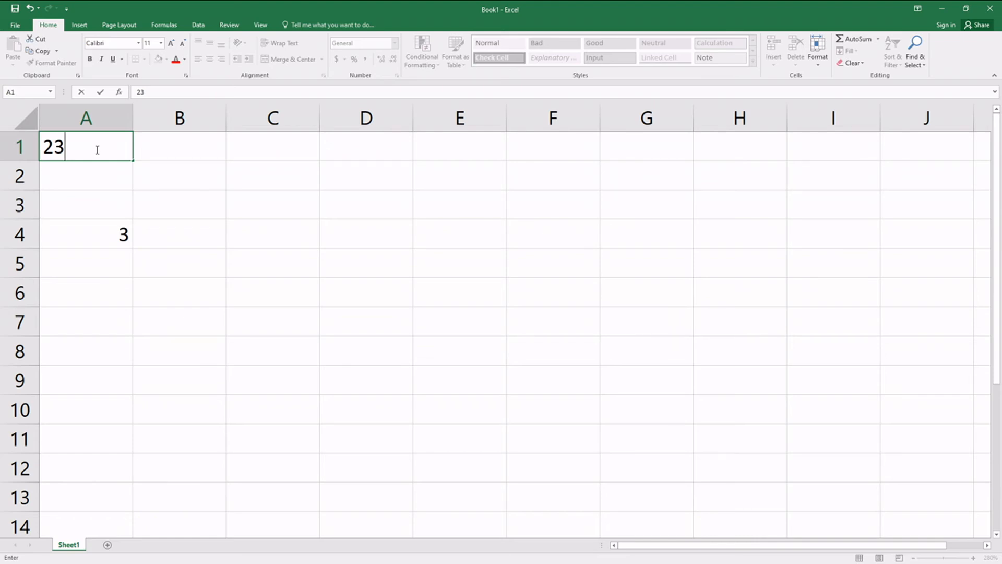
key("Return")
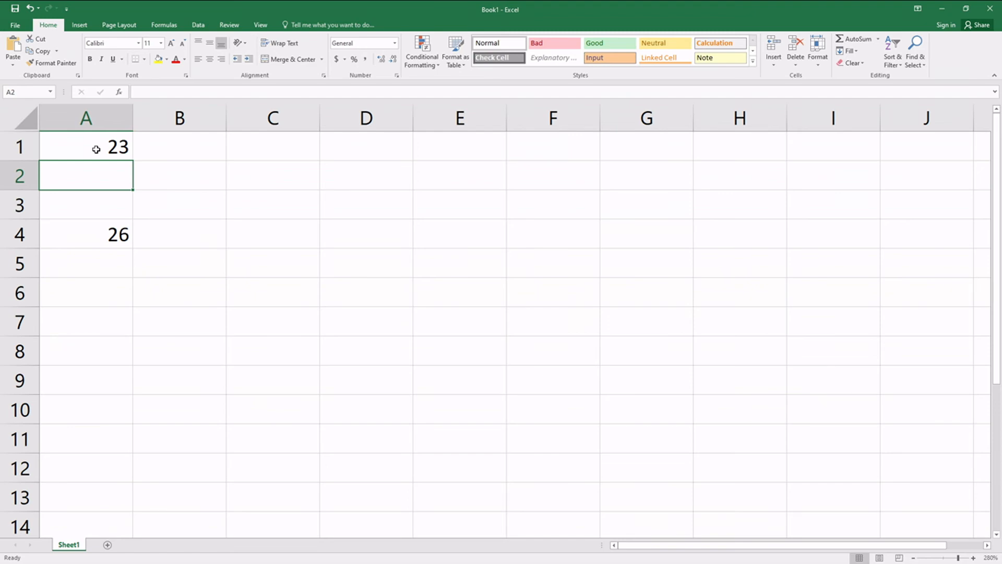
Step: Enter the value 20 in cell B1
left_click(96, 149)
left_click(95, 177)
left_click(185, 148)
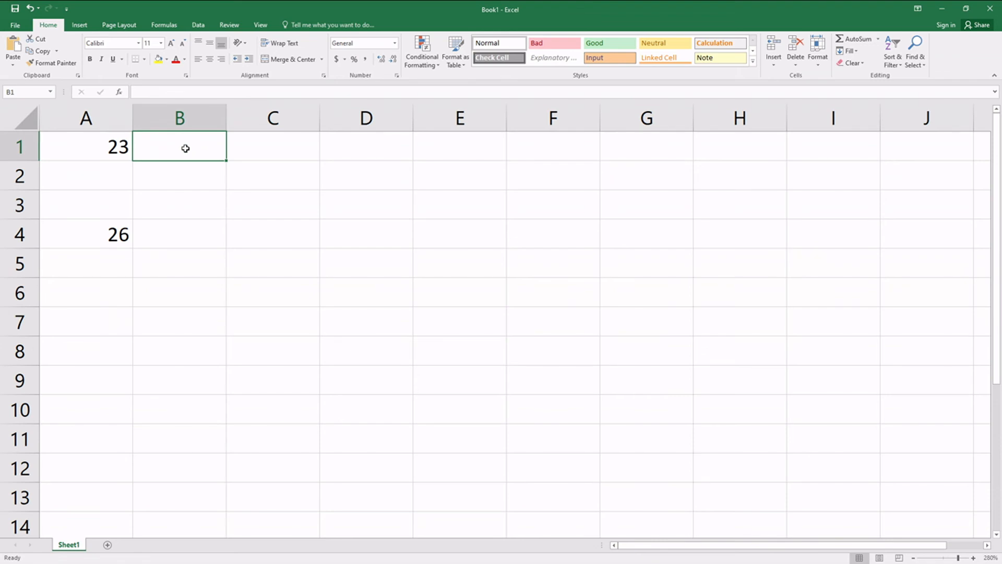
type("20")
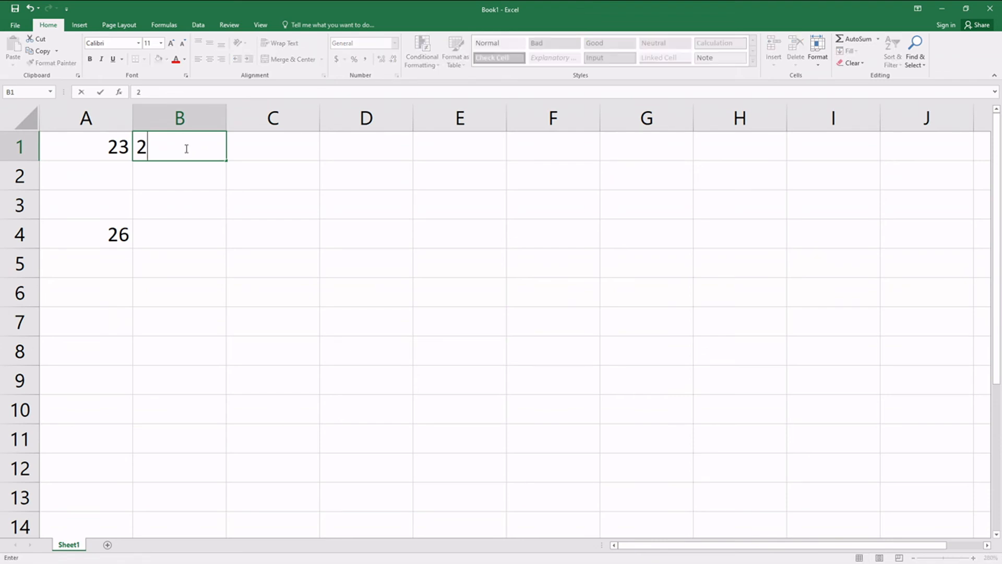
Step: Divide the value in B1 by 5 in cell B2 with the formula =B1/5
left_click(176, 182)
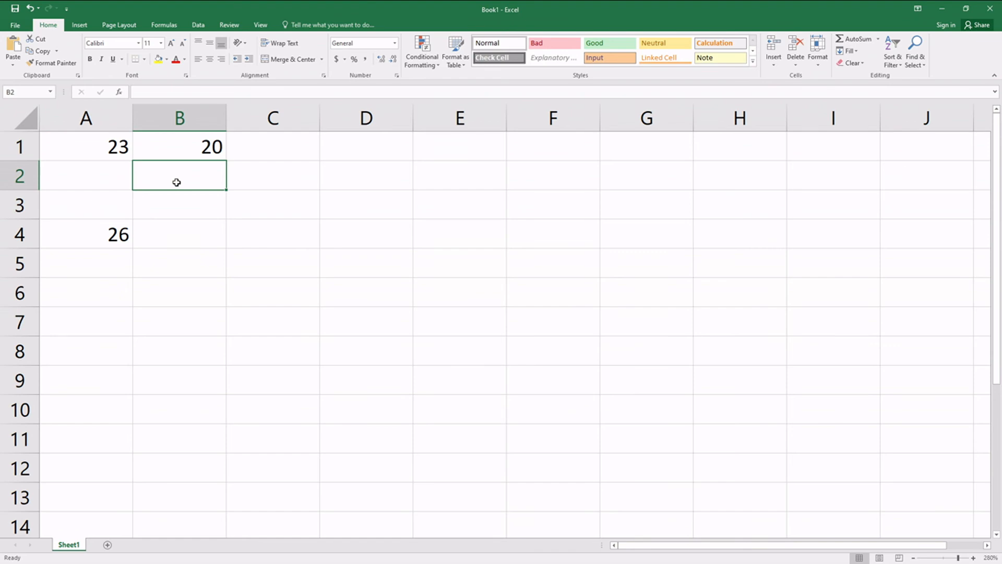
type("=B")
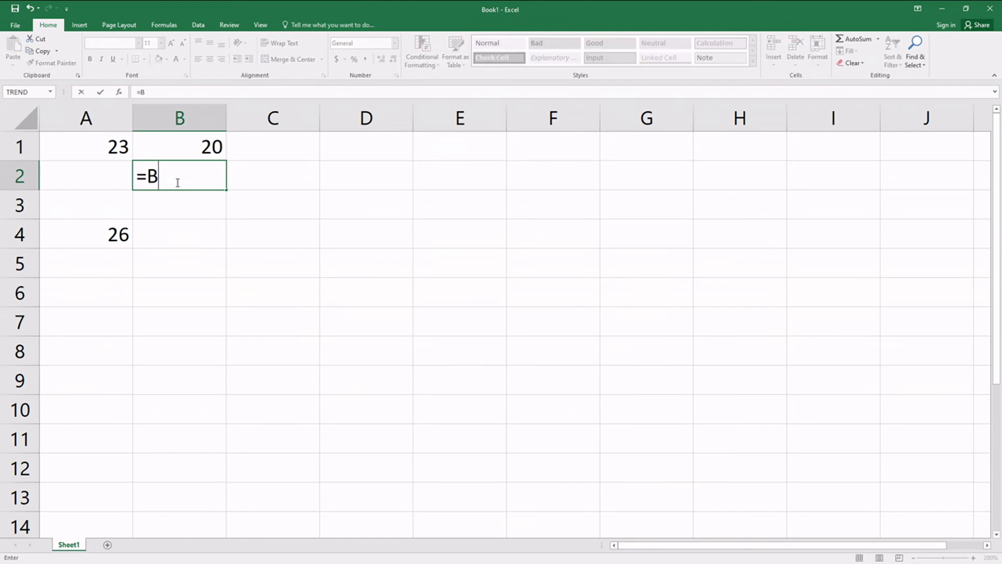
type("1")
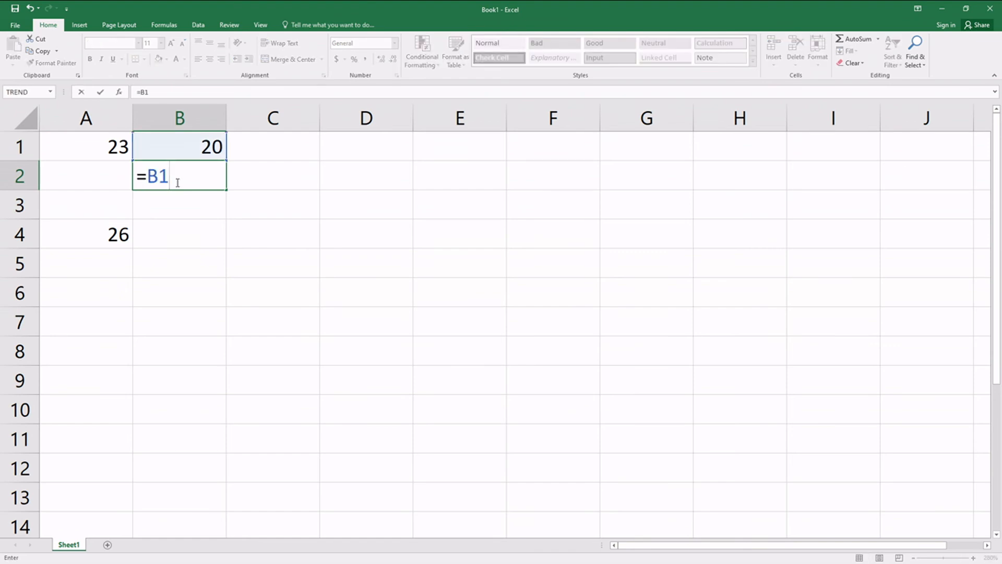
type("/5")
key("Return")
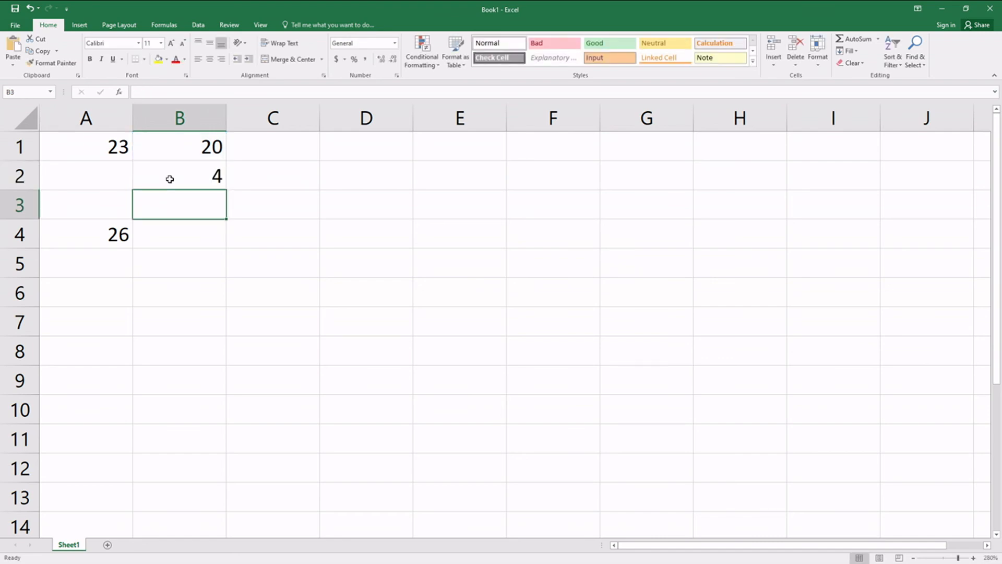